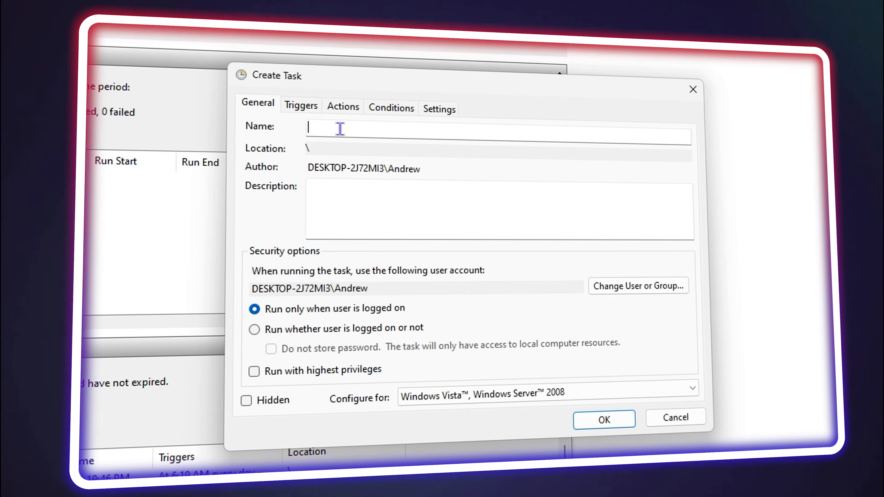
Name the task "automatic shutdown" and give it a daily trigger starting at 12:01:00 AM and recurring every 2 days.
{"action": "type", "text": "automatic shutdown"}
{"action": "left_click", "coordinate": [302, 106]}
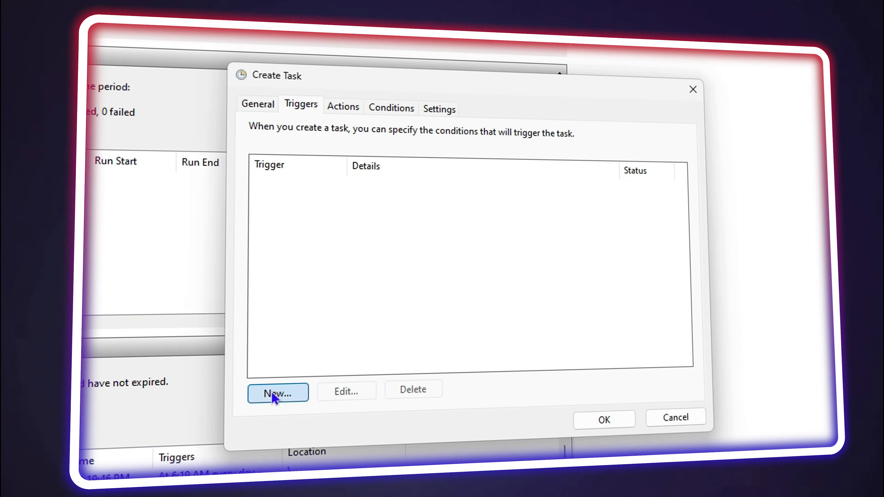
{"action": "left_click", "coordinate": [278, 394]}
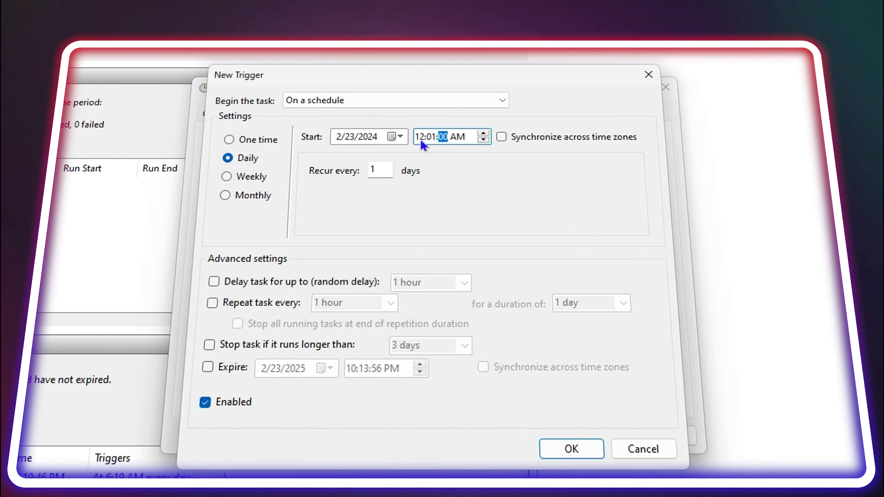
{"action": "left_click_drag", "start_coordinate": [380, 169], "coordinate": [368, 167]}
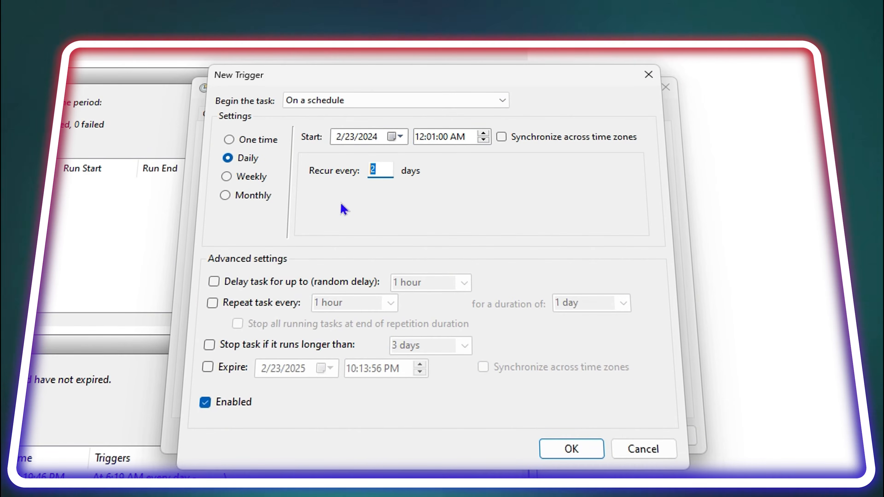
Look through the weekly and monthly schedule options, return to the daily schedule, and save the new trigger.
{"action": "left_click", "coordinate": [226, 177]}
{"action": "left_click", "coordinate": [225, 195]}
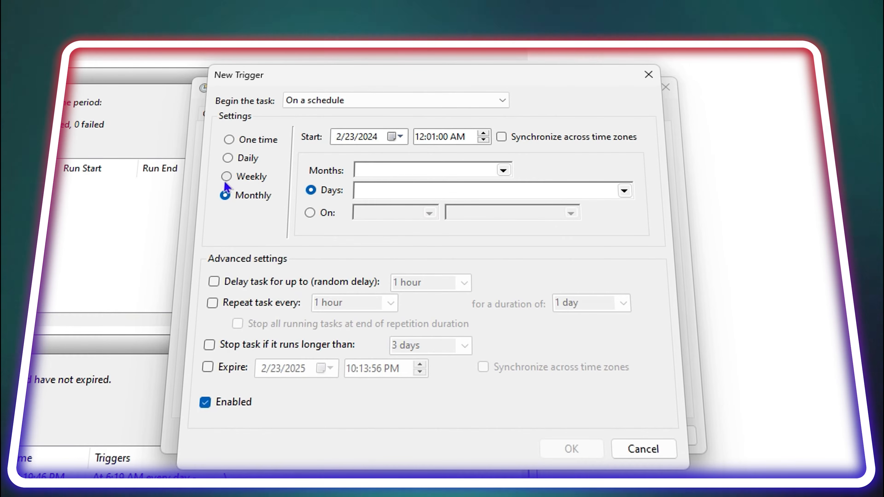
{"action": "left_click", "coordinate": [227, 176]}
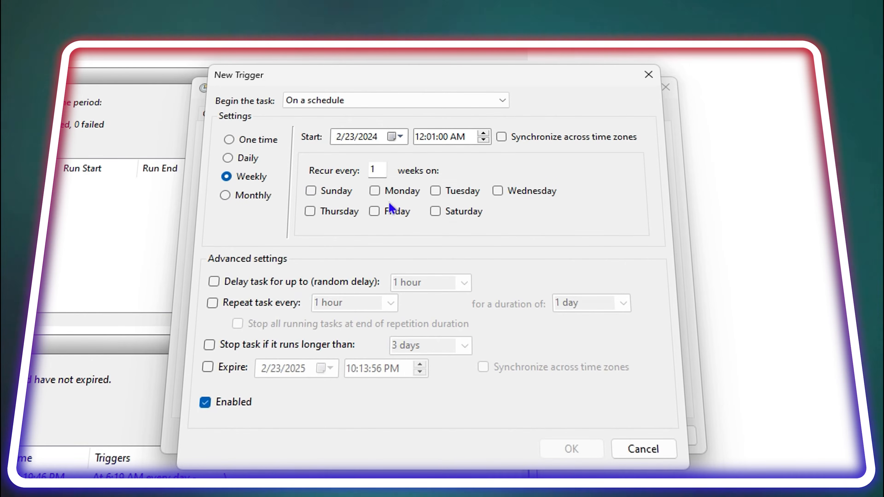
{"action": "key", "text": "Up"}
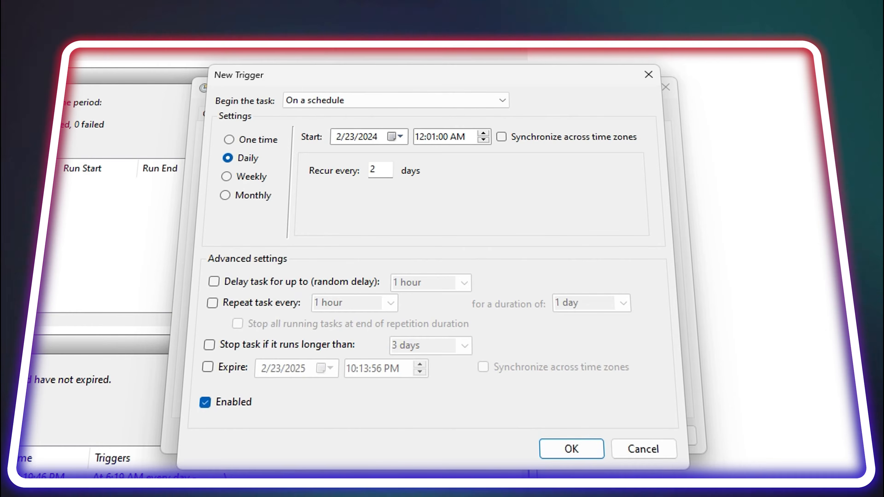
{"action": "left_click", "coordinate": [572, 448]}
Add a start-a-program action that runs shutdown with the arguments /s /f /t0.
{"action": "left_click", "coordinate": [300, 113]}
{"action": "left_click", "coordinate": [216, 398]}
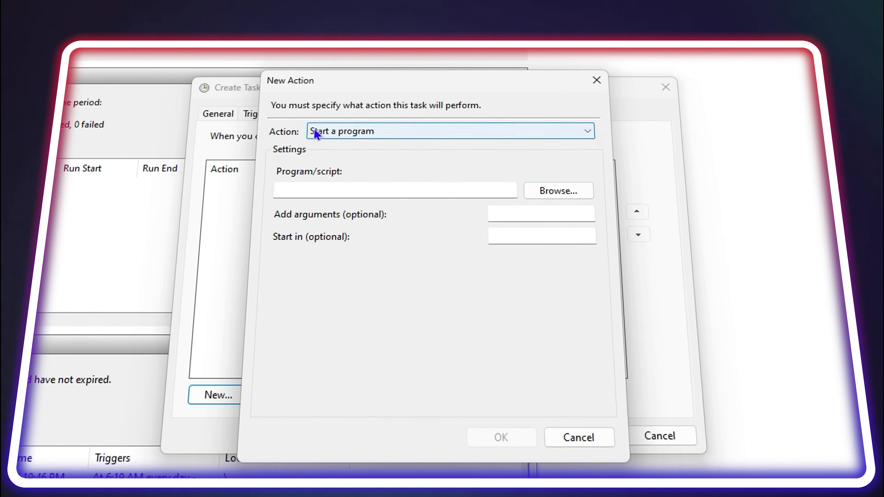
{"action": "left_click", "coordinate": [331, 188]}
{"action": "type", "text": "shutdown"}
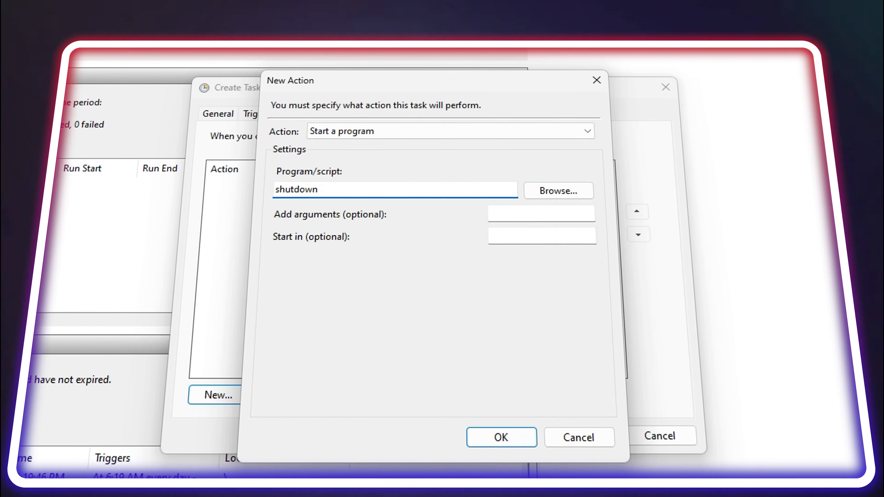
{"action": "left_click", "coordinate": [549, 216]}
{"action": "type", "text": "/"}
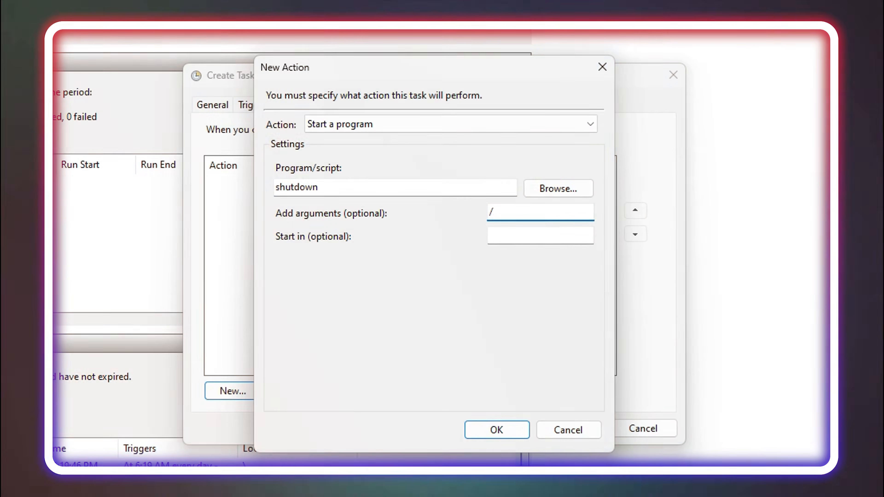
{"action": "type", "text": "s /f /t0"}
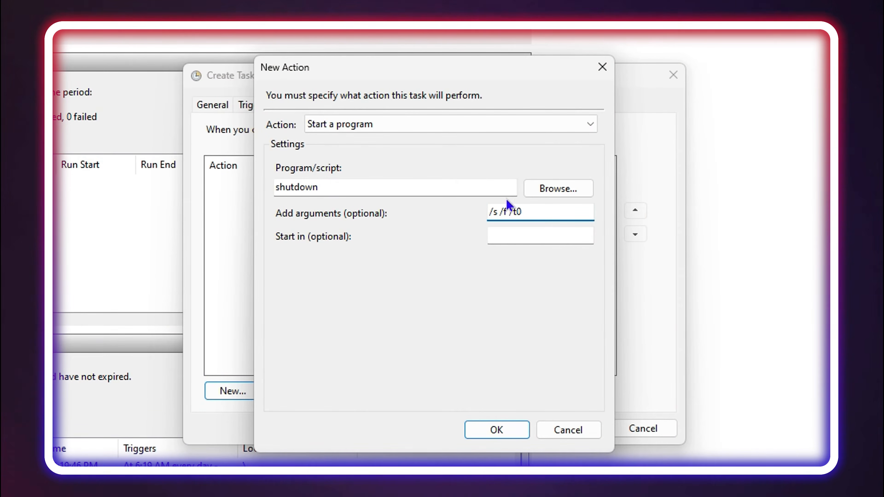
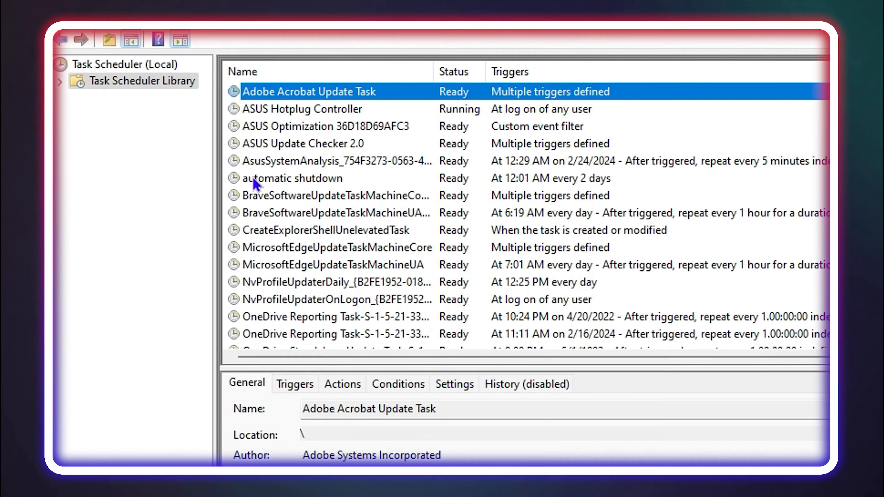
Examine the actions in the properties of the automatic shutdown task, and close the properties.
{"action": "left_click", "coordinate": [255, 179]}
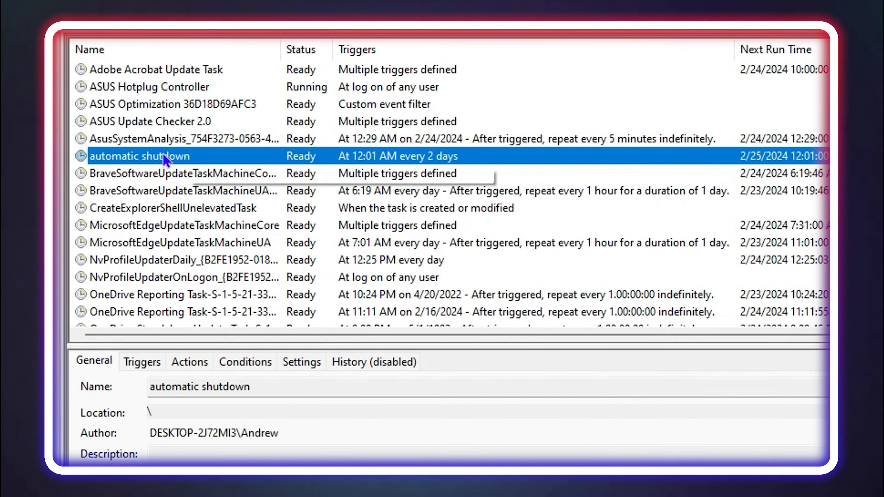
{"action": "double_click", "coordinate": [165, 156]}
{"action": "left_click", "coordinate": [294, 85]}
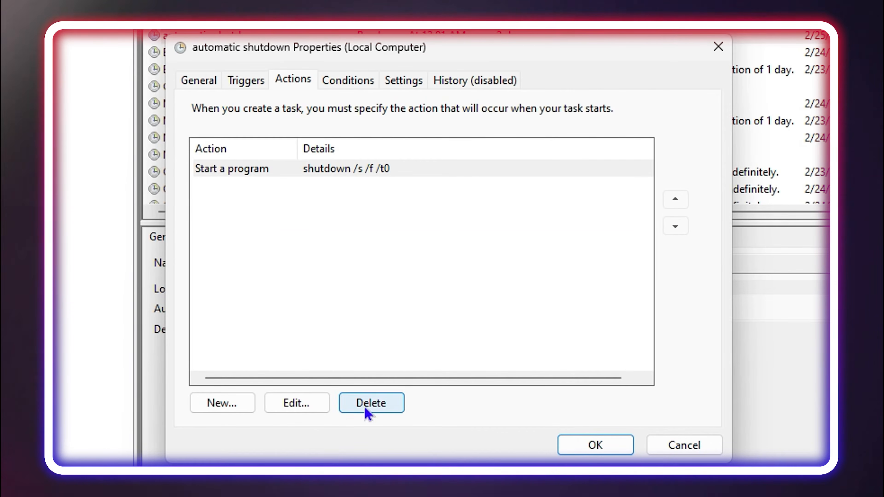
{"action": "left_click", "coordinate": [718, 46]}
Delete the automatic shutdown task from the Task Scheduler Library.
{"action": "right_click", "coordinate": [248, 36]}
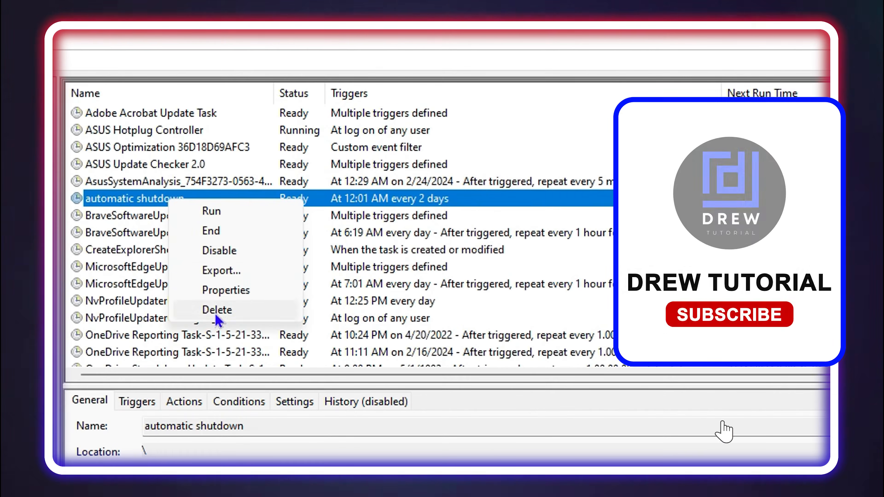
{"action": "left_click", "coordinate": [215, 306]}
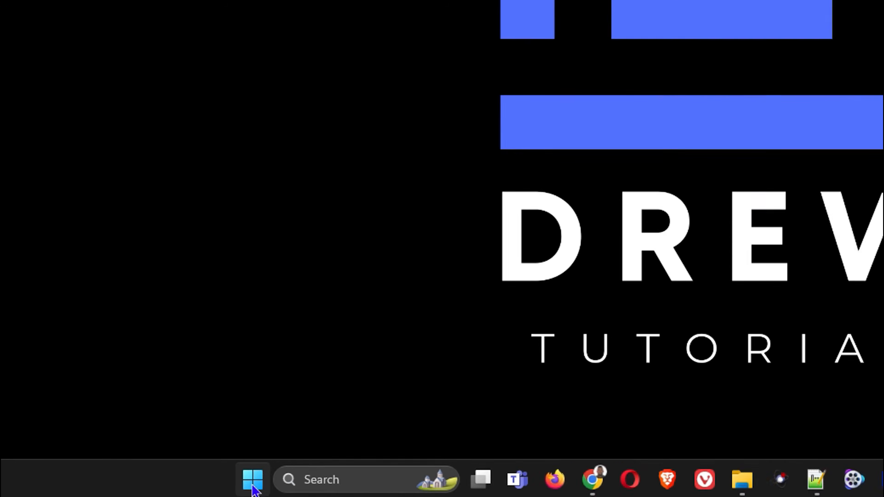
Search Windows for "task sched" and open Task Scheduler.
{"action": "left_click", "coordinate": [265, 479]}
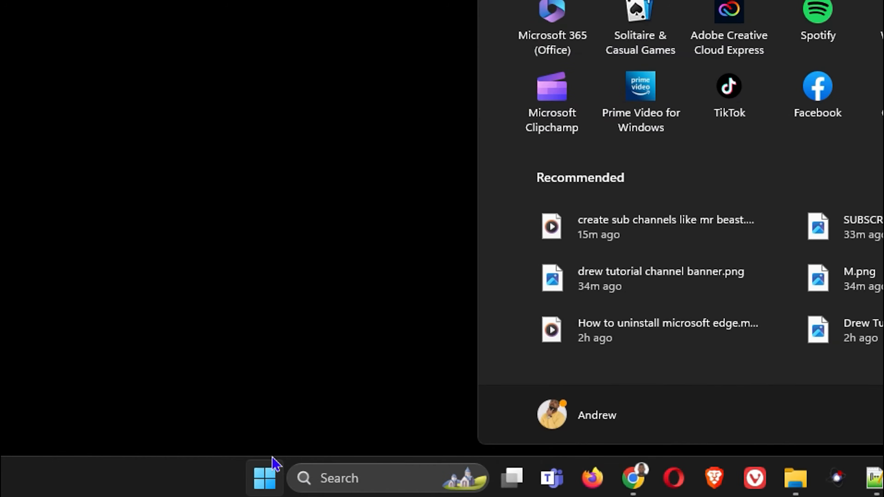
{"action": "type", "text": "task sche"}
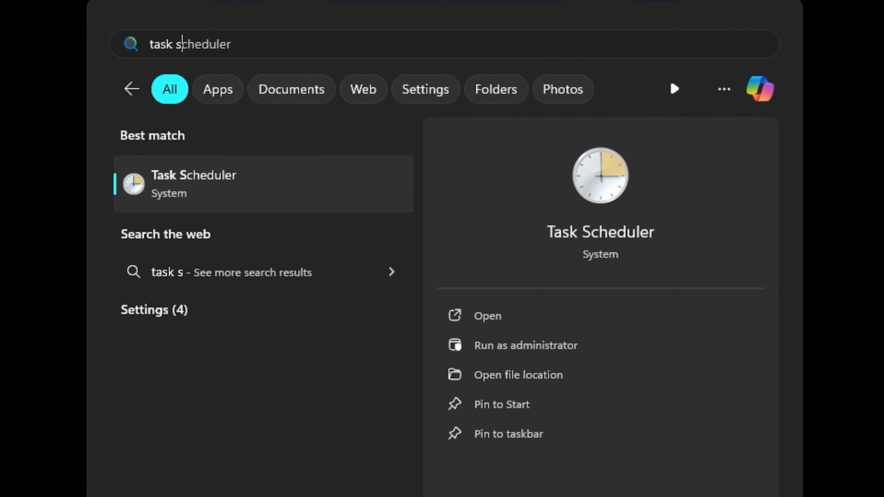
{"action": "type", "text": "d"}
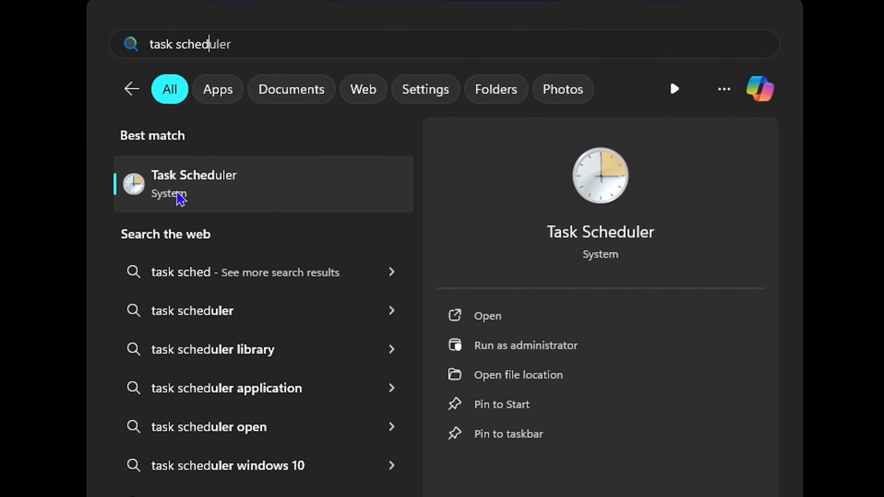
{"action": "left_click", "coordinate": [179, 199]}
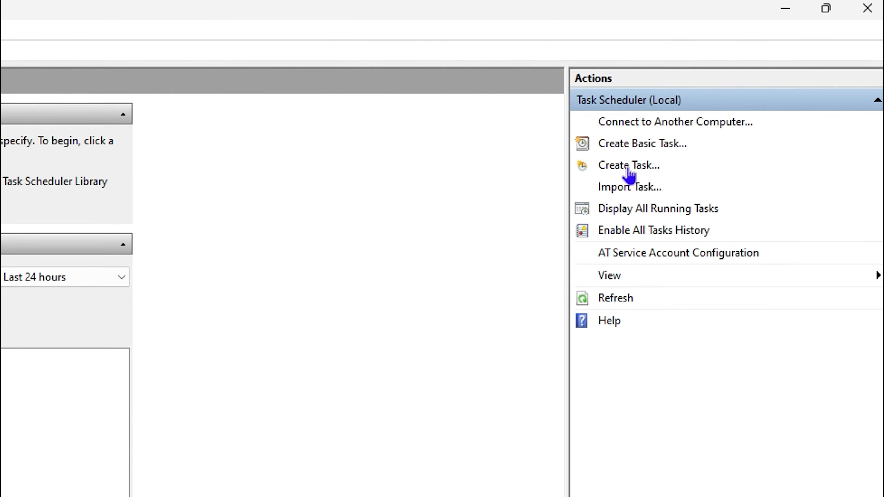
Start a new non-basic task and name it "automatic shutdown".
{"action": "left_click", "coordinate": [629, 169]}
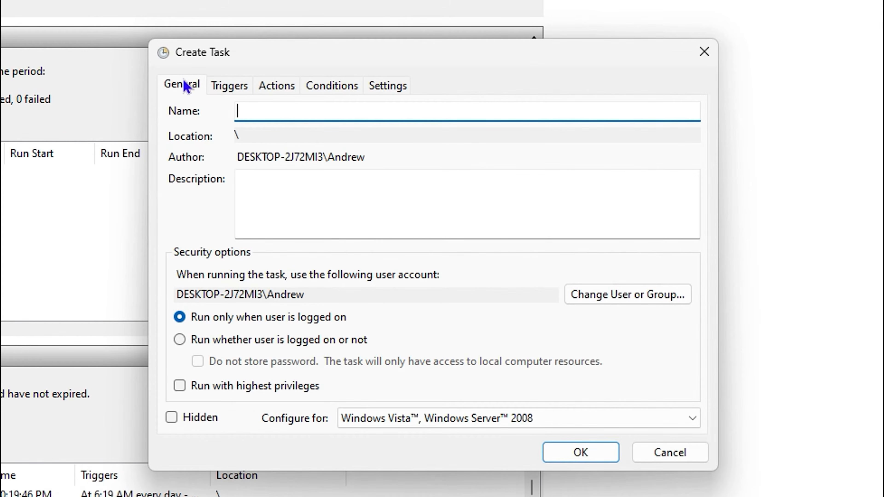
{"action": "left_click", "coordinate": [184, 81]}
{"action": "left_click", "coordinate": [269, 114]}
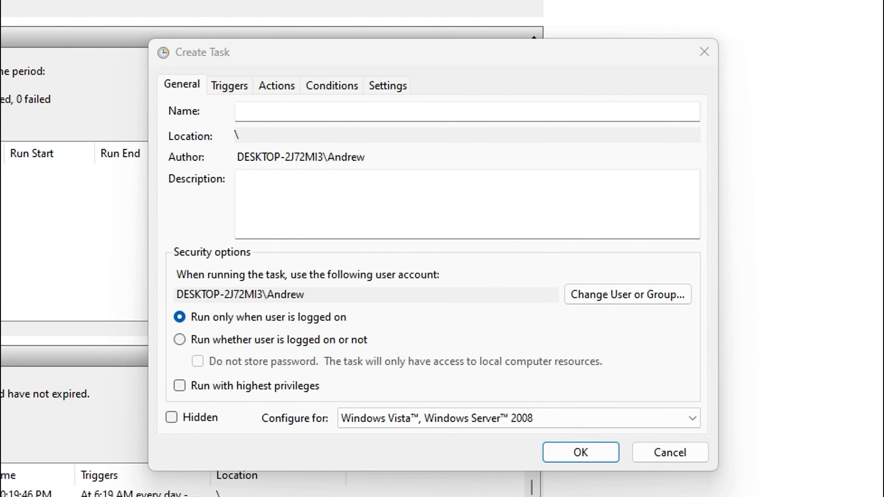
{"action": "left_click", "coordinate": [274, 112]}
{"action": "type", "text": "automatic shutdown"}
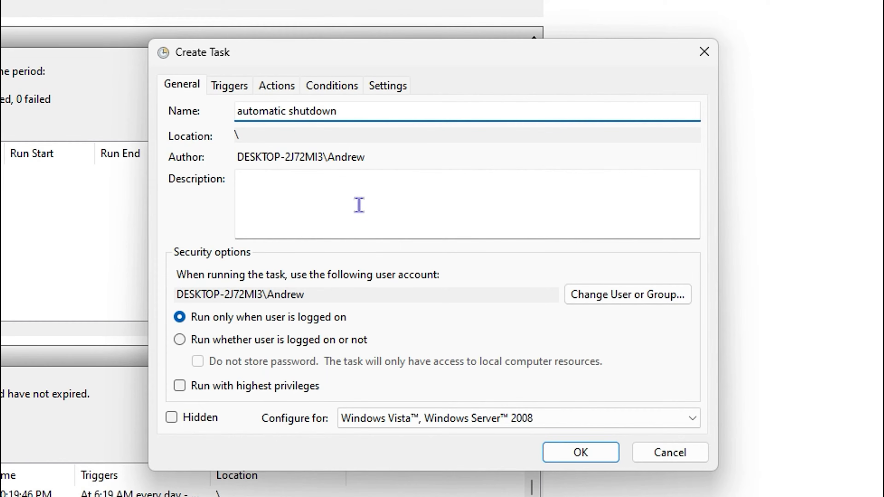
Set up a new scheduled trigger that starts daily at 12:01:00 AM and recurs every 2 days.
{"action": "left_click", "coordinate": [229, 87]}
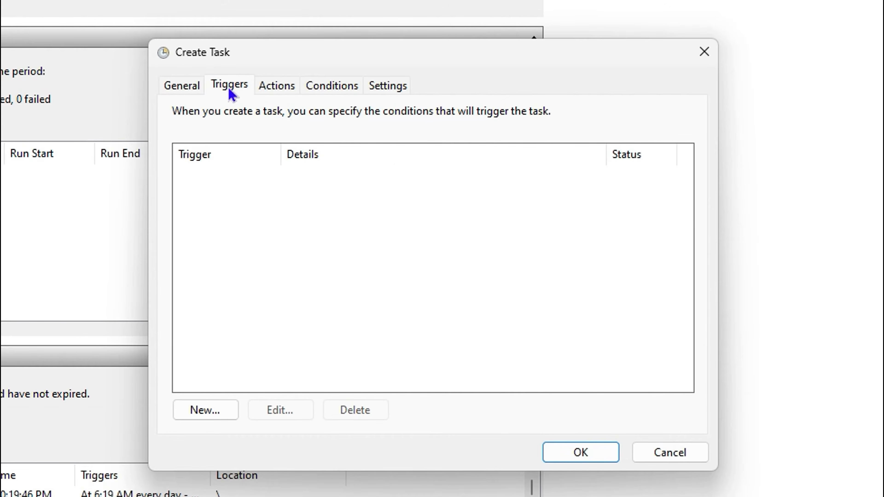
{"action": "left_click", "coordinate": [203, 410]}
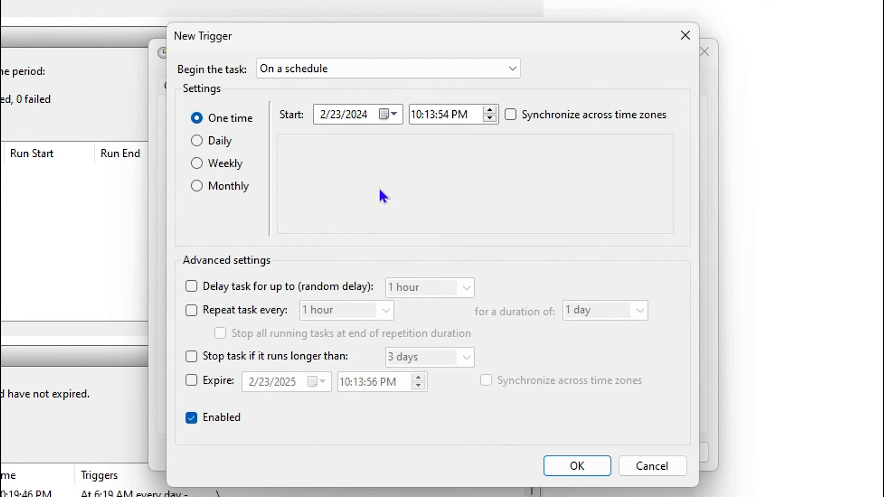
{"action": "left_click", "coordinate": [205, 143]}
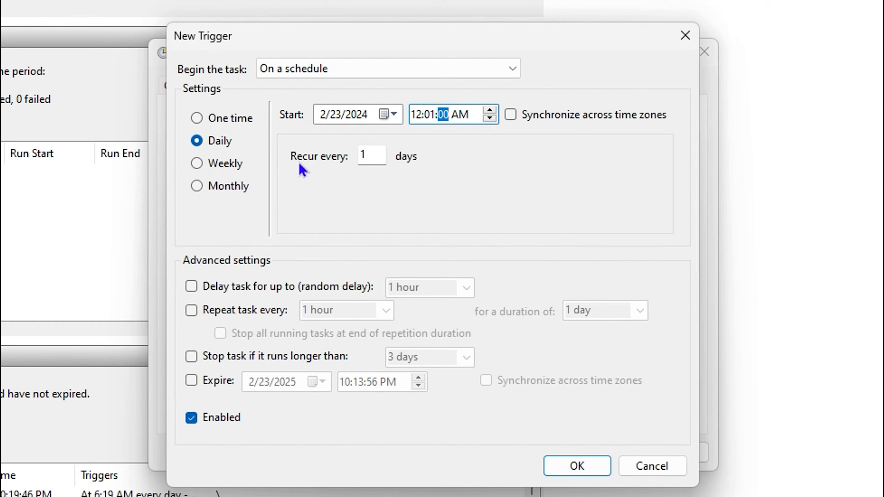
{"action": "left_click", "coordinate": [373, 154]}
{"action": "type", "text": "2"}
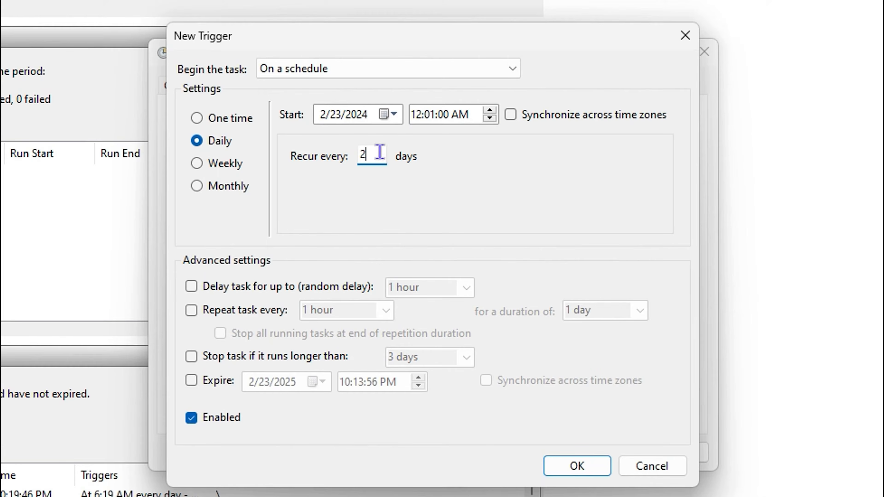
Compare the weekly and monthly trigger options, switch back to the daily schedule, and save the trigger.
{"action": "left_click_drag", "start_coordinate": [380, 158], "coordinate": [359, 157]}
{"action": "left_click", "coordinate": [198, 164]}
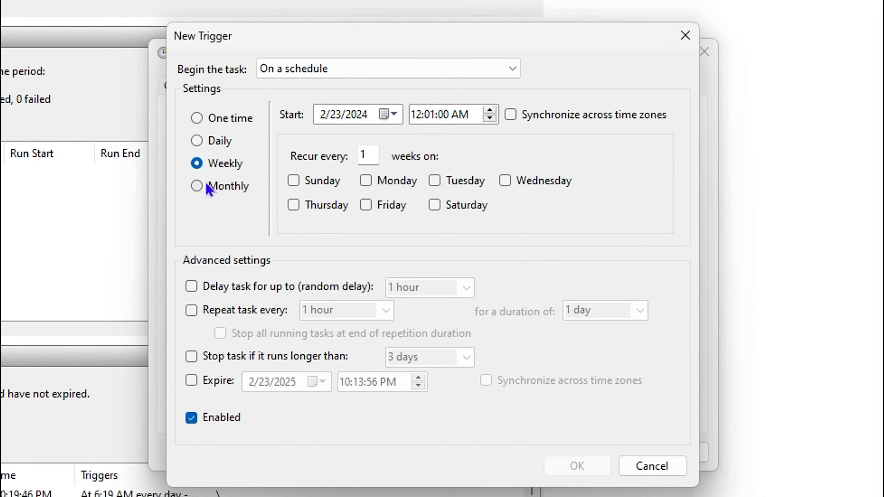
{"action": "left_click", "coordinate": [201, 187]}
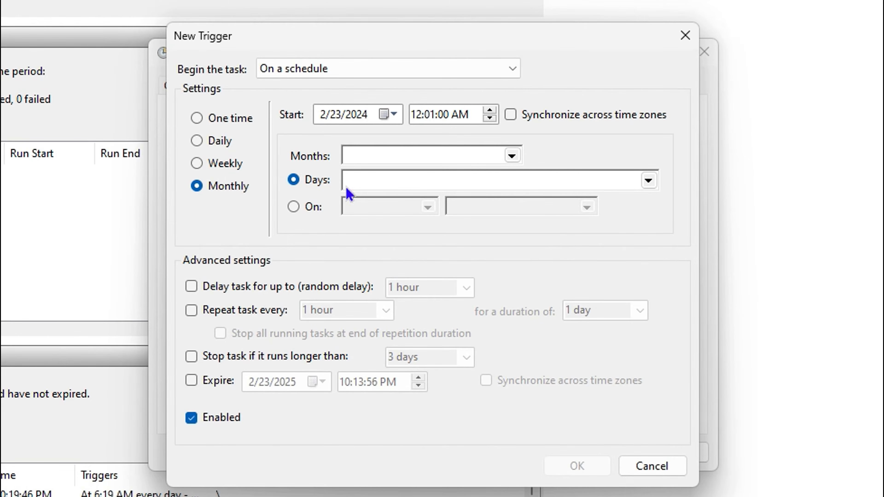
{"action": "left_click", "coordinate": [197, 164]}
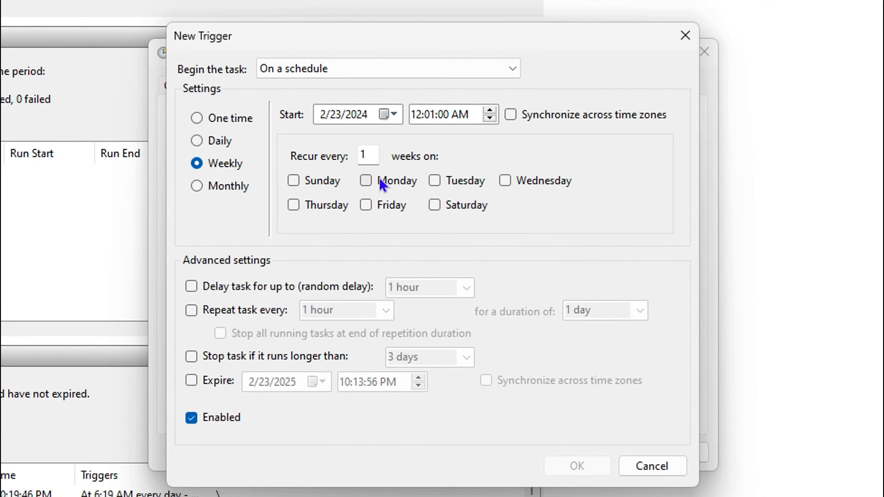
{"action": "left_click", "coordinate": [197, 141]}
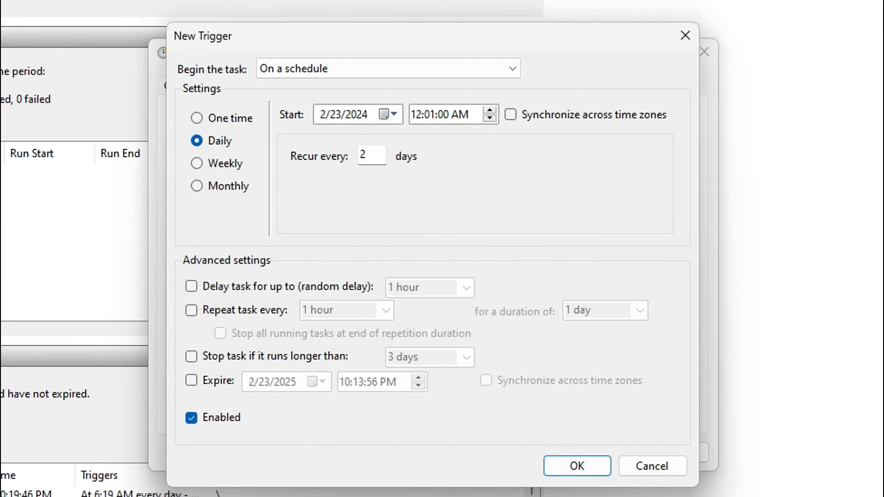
{"action": "left_click", "coordinate": [577, 466]}
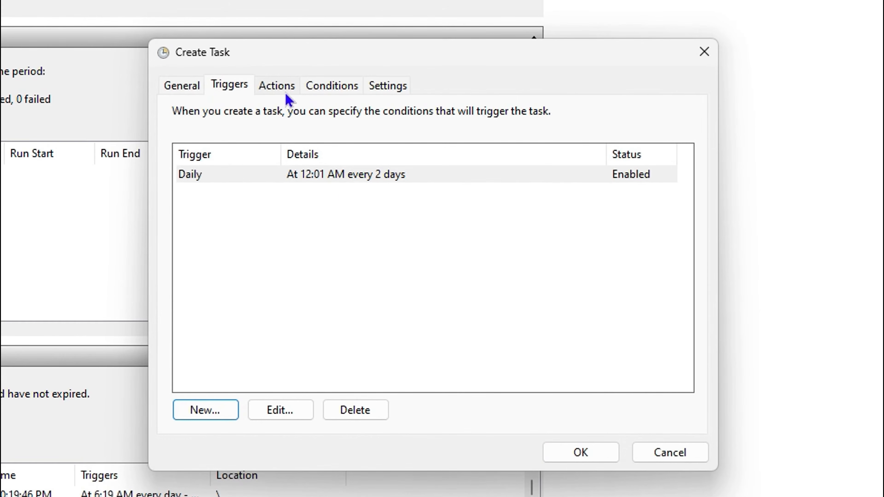
Add an action that starts the program shutdown with the arguments /s /f /t0, and save the new task.
{"action": "left_click", "coordinate": [278, 88]}
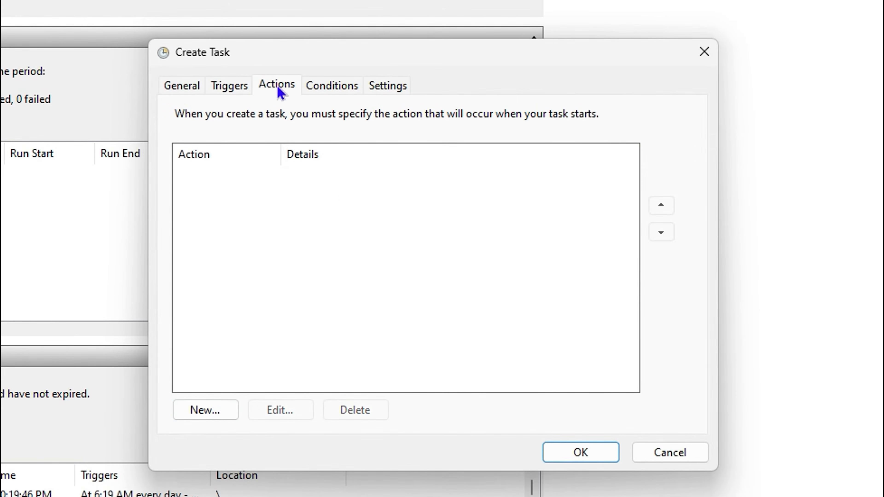
{"action": "left_click", "coordinate": [205, 410]}
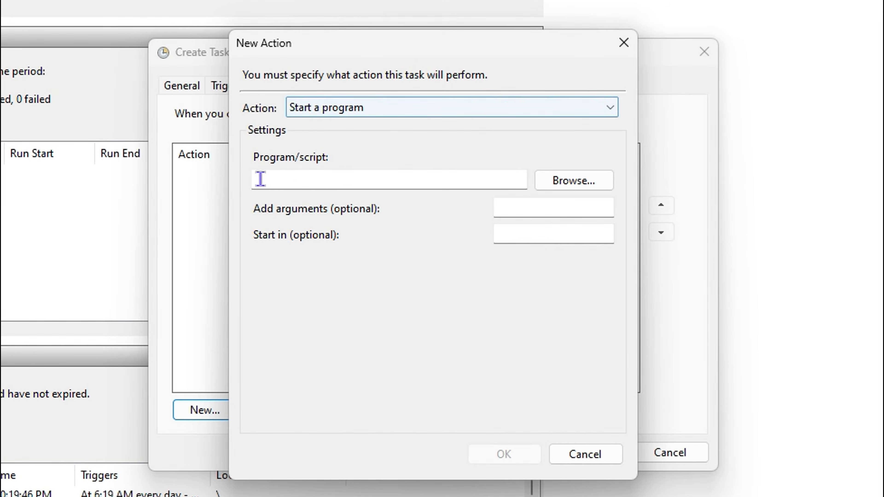
{"action": "left_click", "coordinate": [295, 186]}
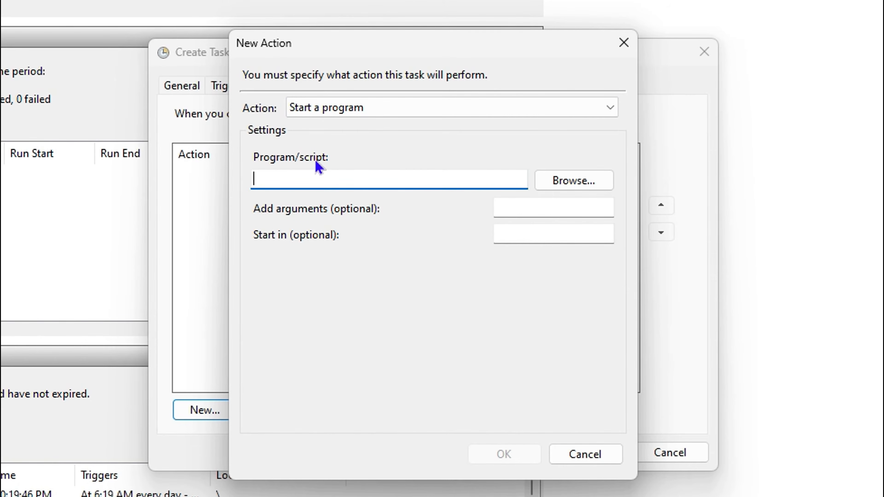
{"action": "type", "text": "shutdown"}
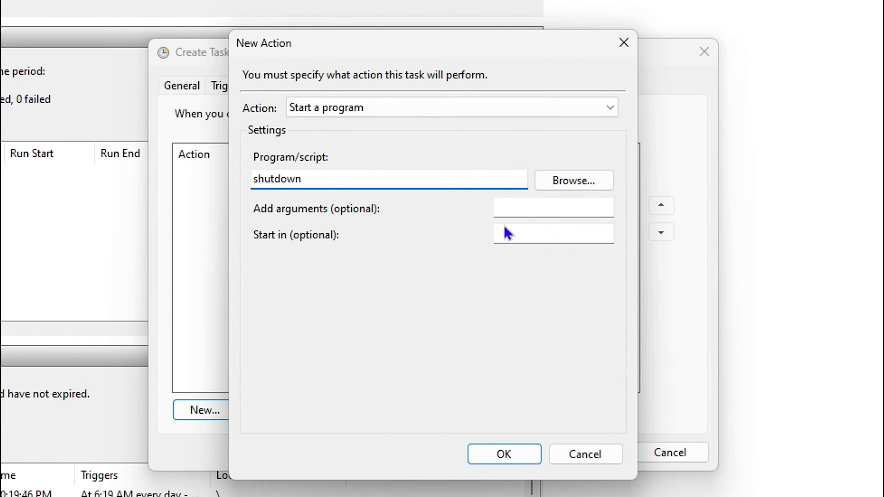
{"action": "left_click", "coordinate": [527, 210]}
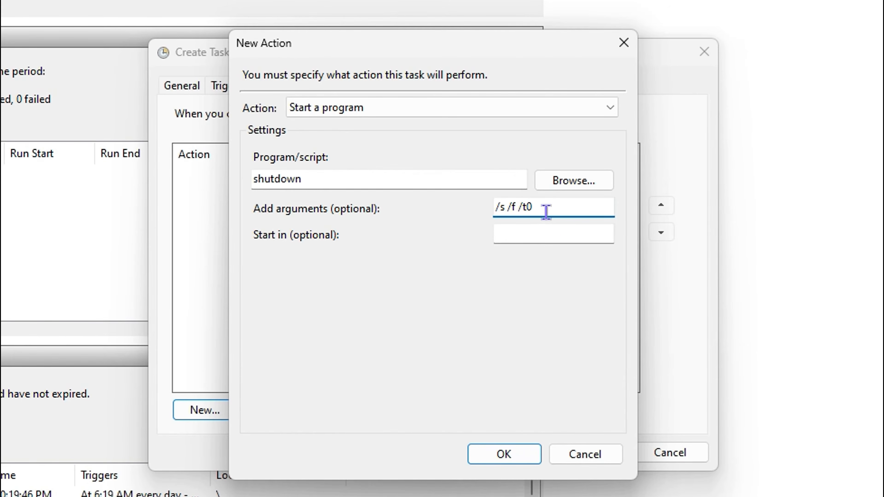
{"action": "left_click", "coordinate": [493, 457]}
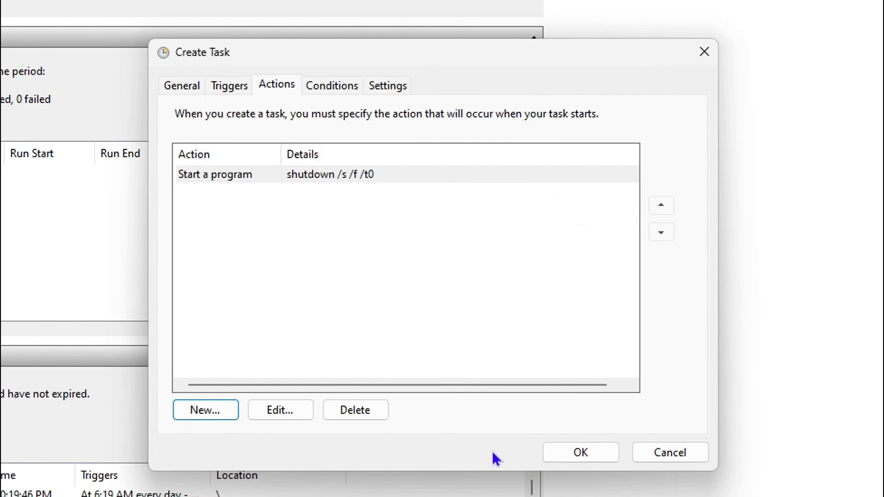
{"action": "left_click", "coordinate": [565, 453]}
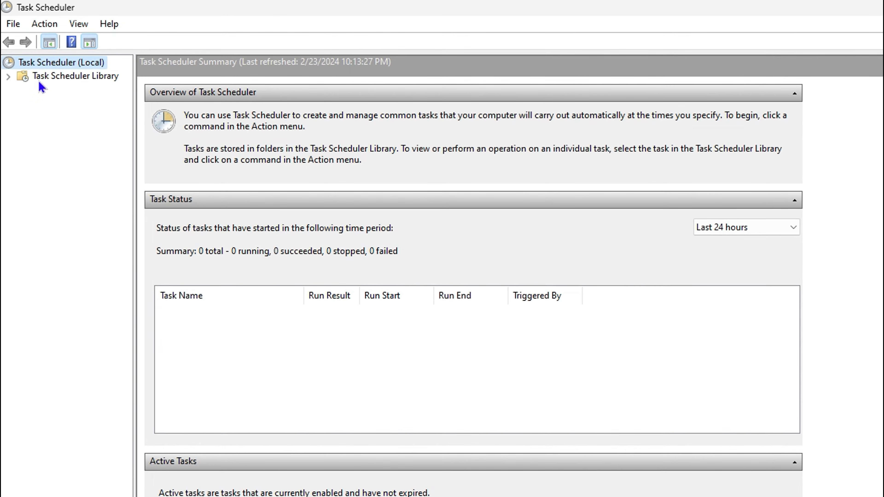
Open the Task Scheduler Library, widen the Name column, and select the automatic shutdown task.
{"action": "left_click", "coordinate": [52, 77]}
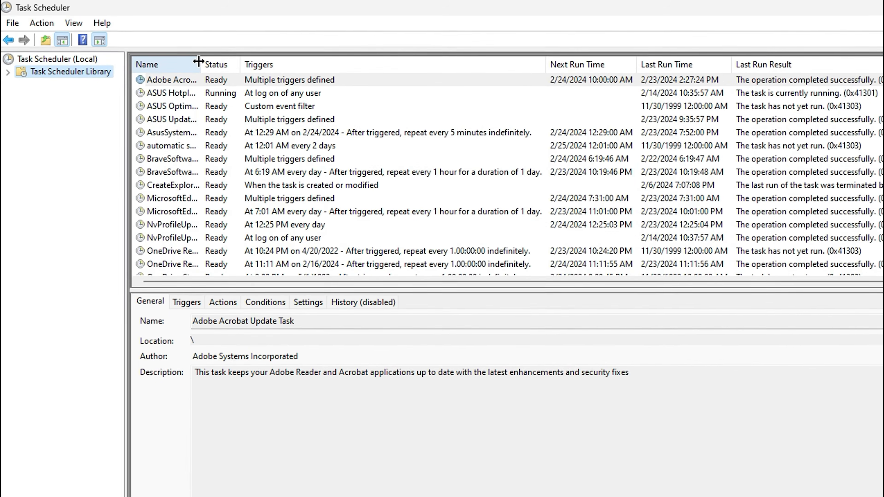
{"action": "left_click_drag", "start_coordinate": [215, 68], "coordinate": [310, 78]}
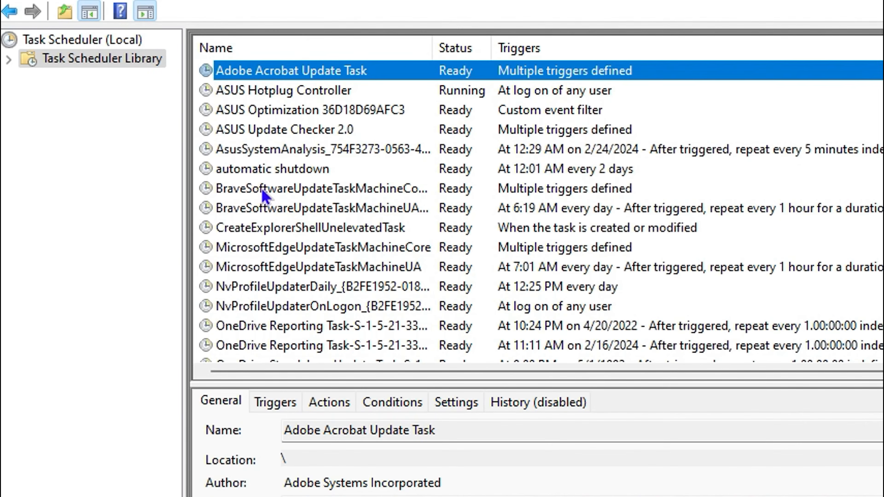
{"action": "left_click", "coordinate": [226, 176]}
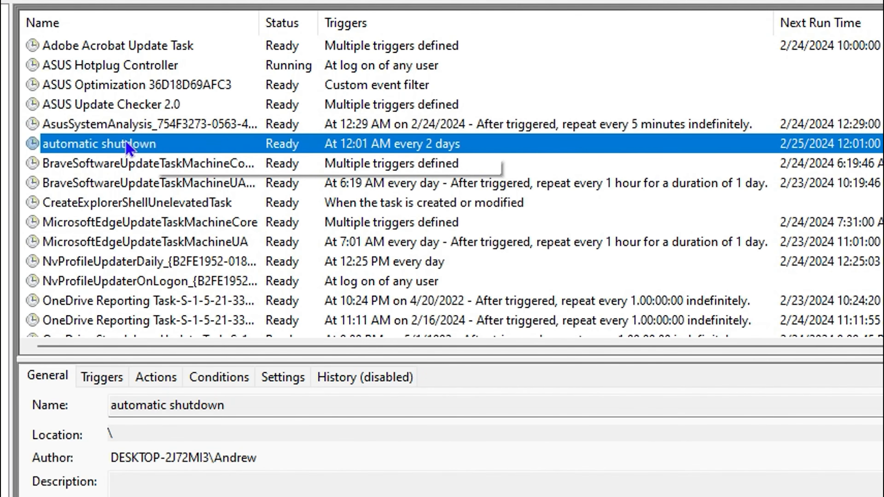
Open the automatic shutdown task's properties, review its actions, and close the properties.
{"action": "double_click", "coordinate": [127, 146]}
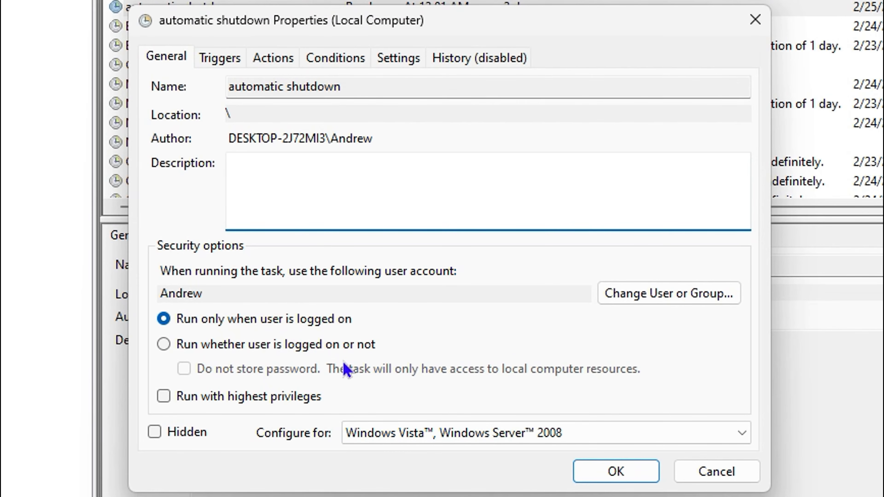
{"action": "left_click", "coordinate": [273, 62]}
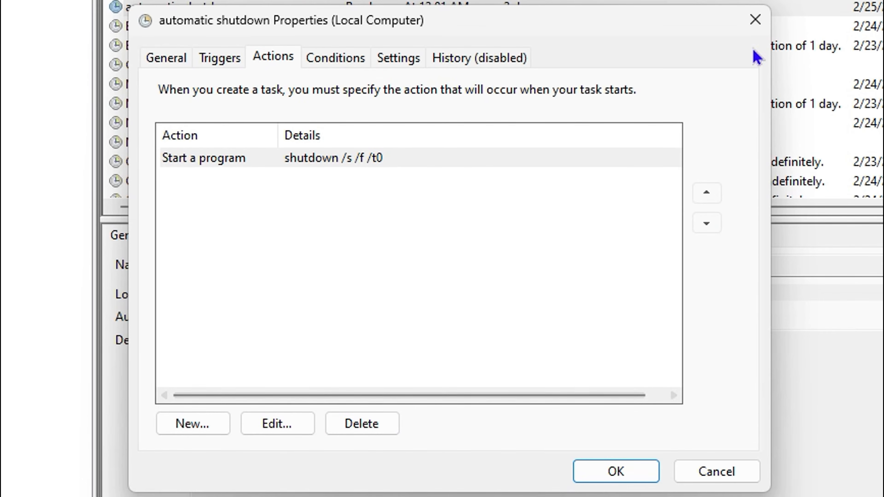
{"action": "left_click", "coordinate": [754, 20]}
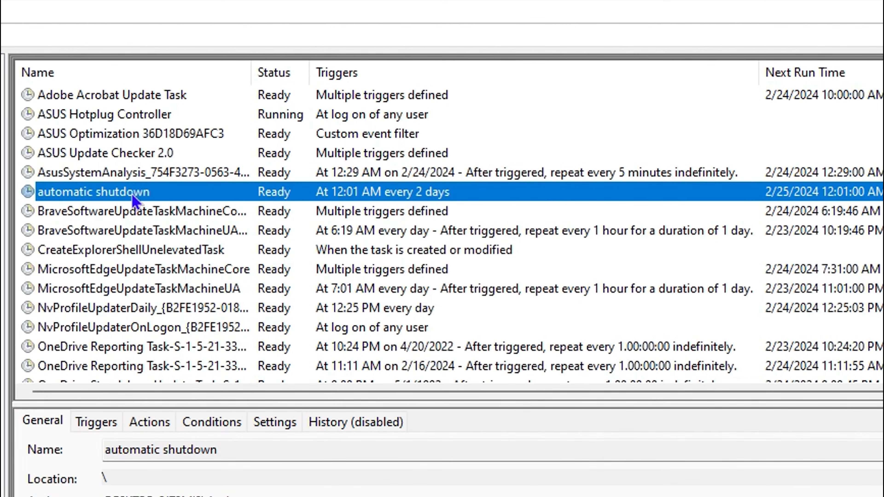
Delete the automatic shutdown task from the library.
{"action": "right_click", "coordinate": [220, 10]}
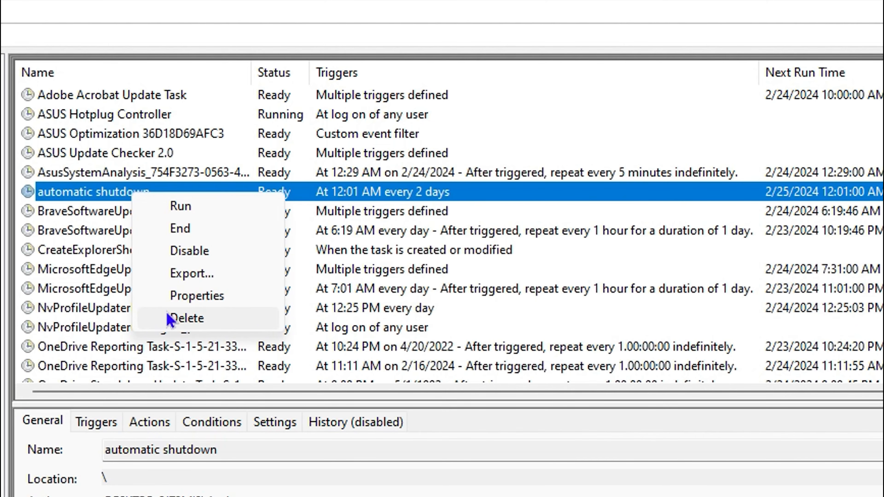
{"action": "left_click", "coordinate": [185, 316]}
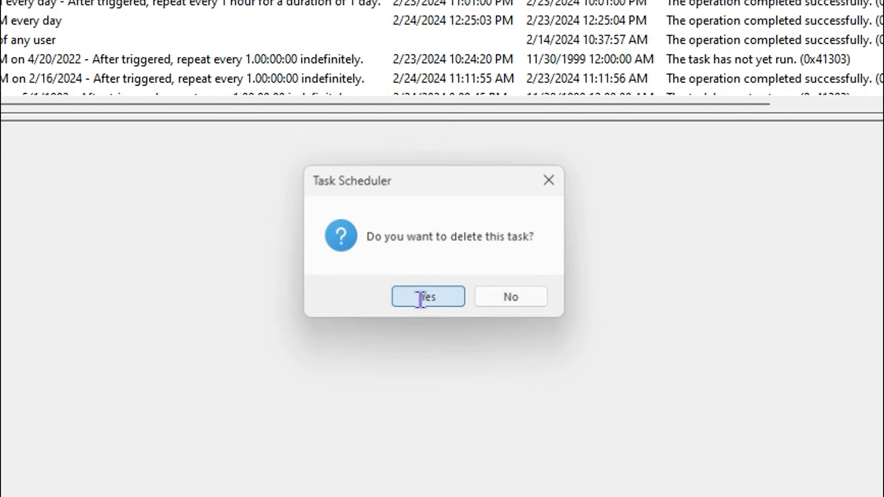
{"action": "left_click", "coordinate": [420, 300]}
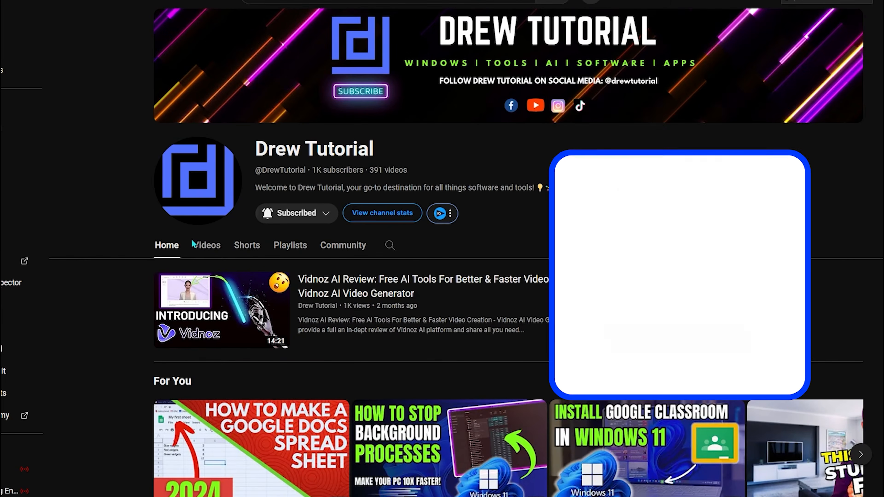
Look through the Videos and Shorts listings of the Drew Tutorial channel on YouTube.
{"action": "left_click", "coordinate": [193, 245]}
{"action": "scroll", "coordinate": [397, 293], "scroll_direction": "down", "scroll_amount": 15}
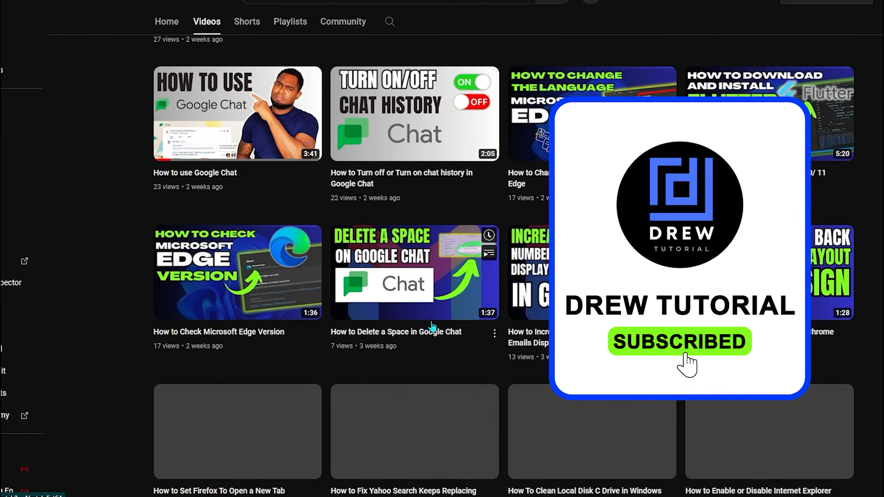
{"action": "scroll", "coordinate": [432, 326], "scroll_direction": "down", "scroll_amount": 20}
{"action": "scroll", "coordinate": [432, 326], "scroll_direction": "up", "scroll_amount": 20}
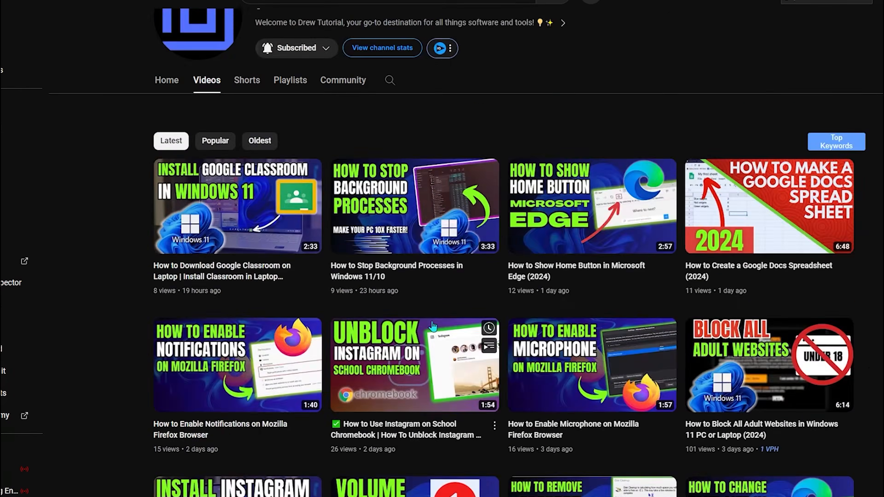
{"action": "scroll", "coordinate": [432, 326], "scroll_direction": "up", "scroll_amount": 5}
{"action": "left_click", "coordinate": [247, 245]}
{"action": "scroll", "coordinate": [446, 356], "scroll_direction": "down", "scroll_amount": 10}
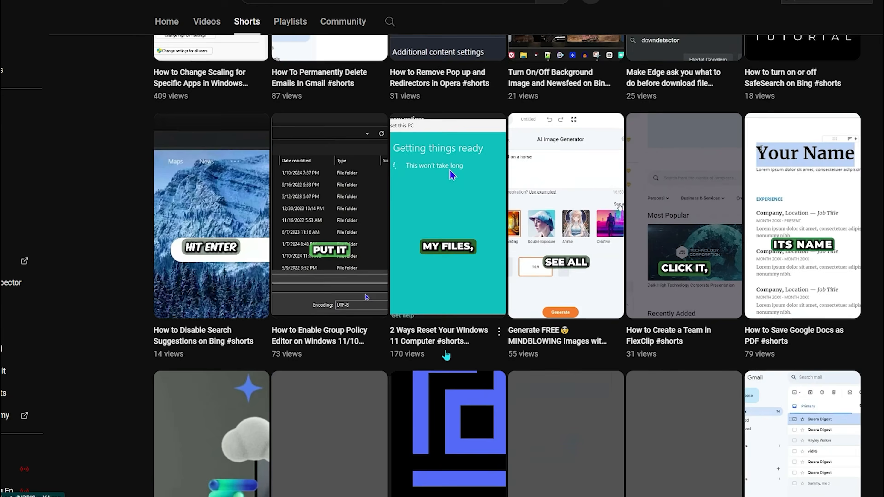
{"action": "scroll", "coordinate": [446, 355], "scroll_direction": "down", "scroll_amount": 20}
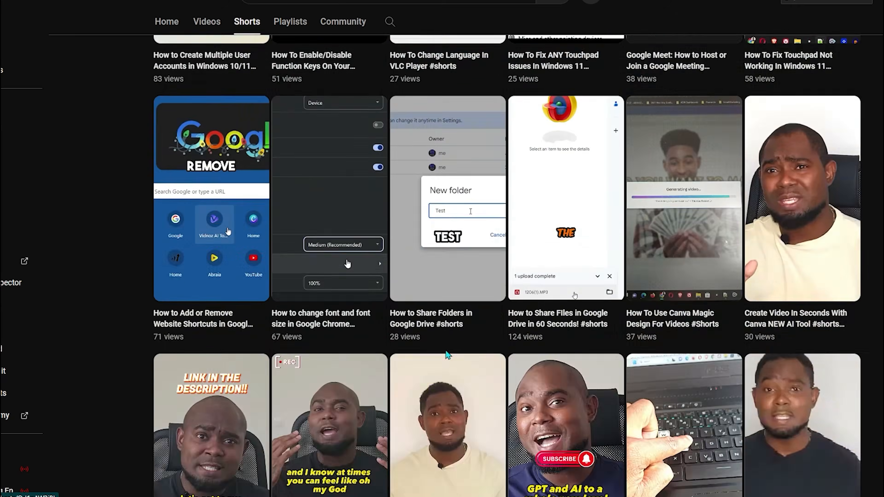
{"action": "scroll", "coordinate": [447, 355], "scroll_direction": "down", "scroll_amount": 10}
{"action": "scroll", "coordinate": [446, 350], "scroll_direction": "up", "scroll_amount": 20}
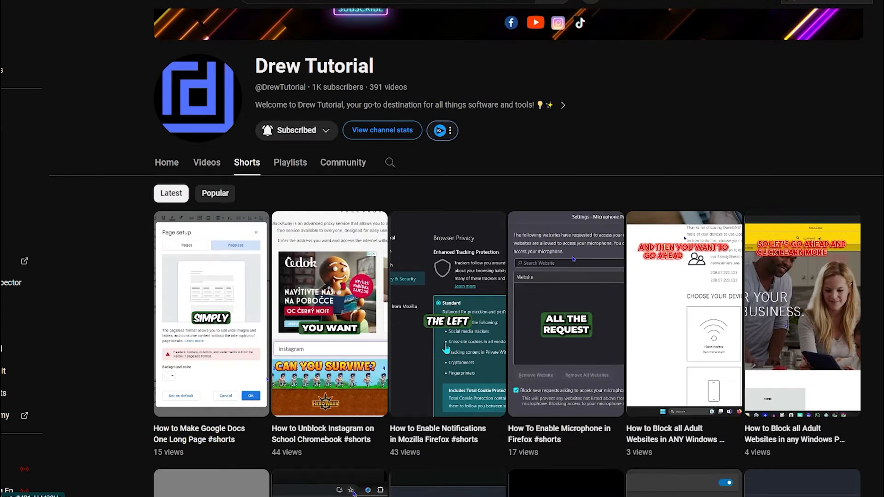